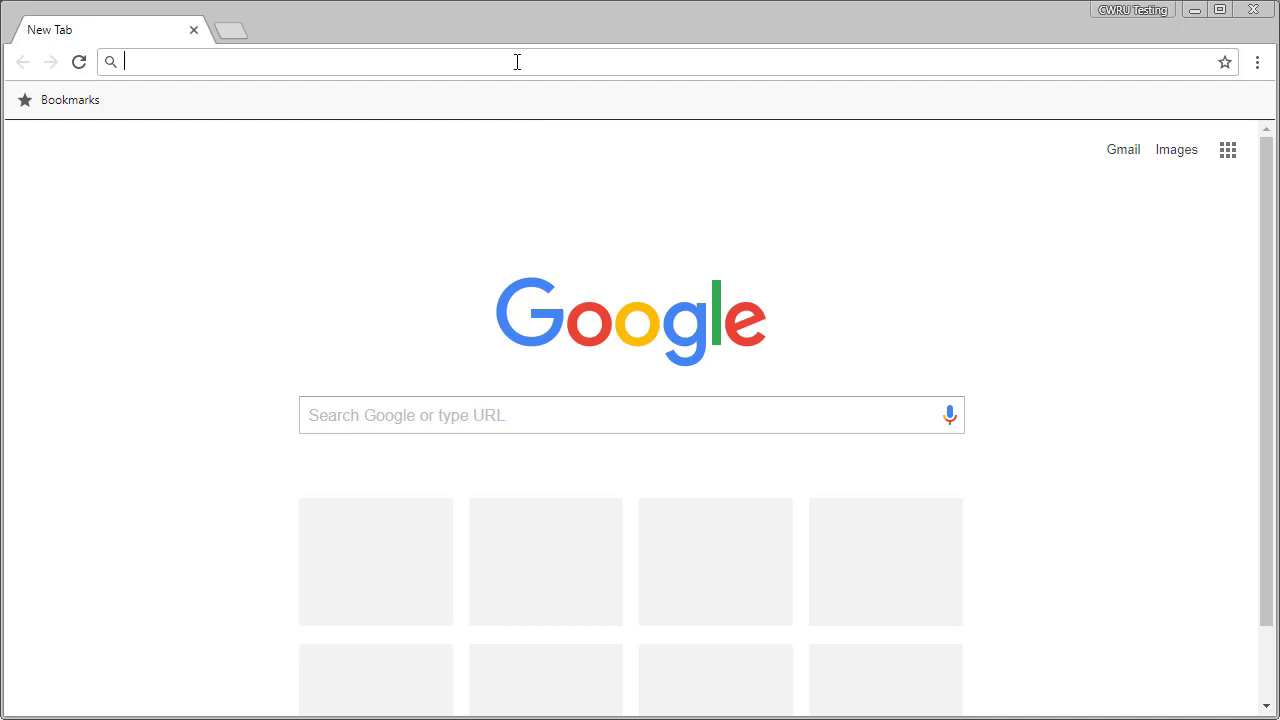
Step: Go to case.edu/zoom, sign in, and open the My Meeting Name meeting's details from Meetings
type("case.edu/zoom")
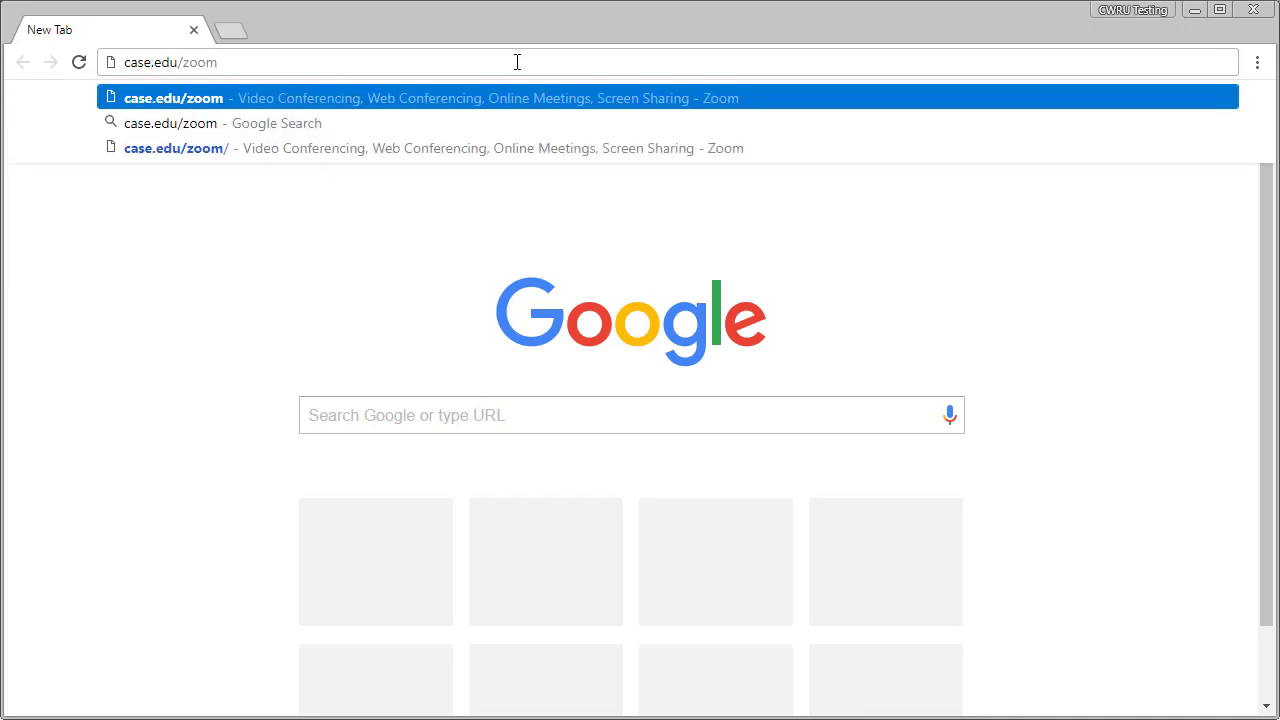
key("Return")
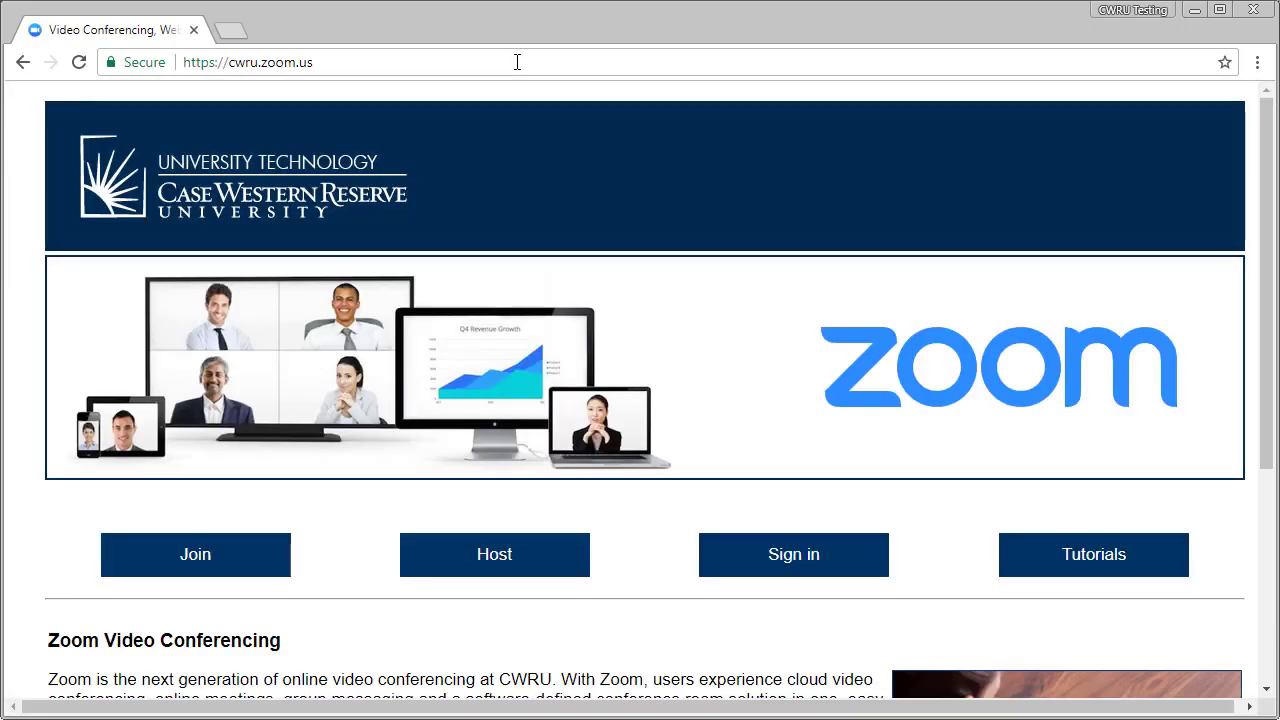
left_click(803, 554)
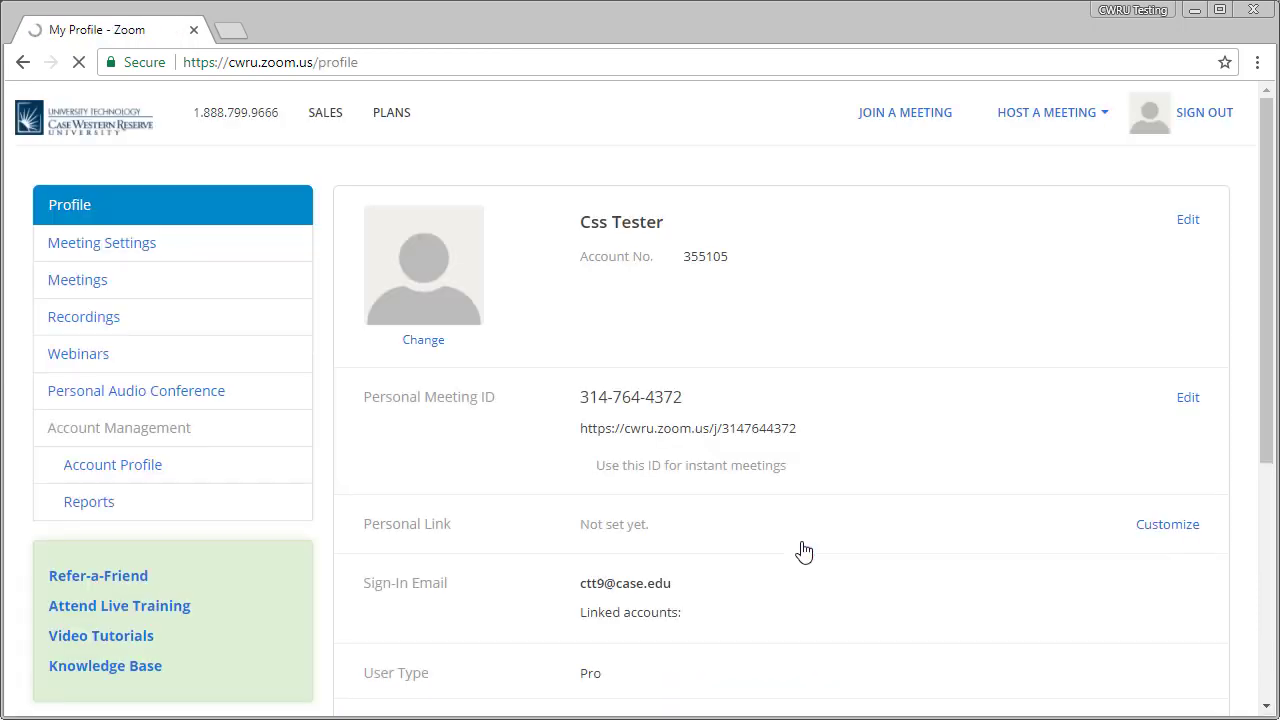
left_click(247, 287)
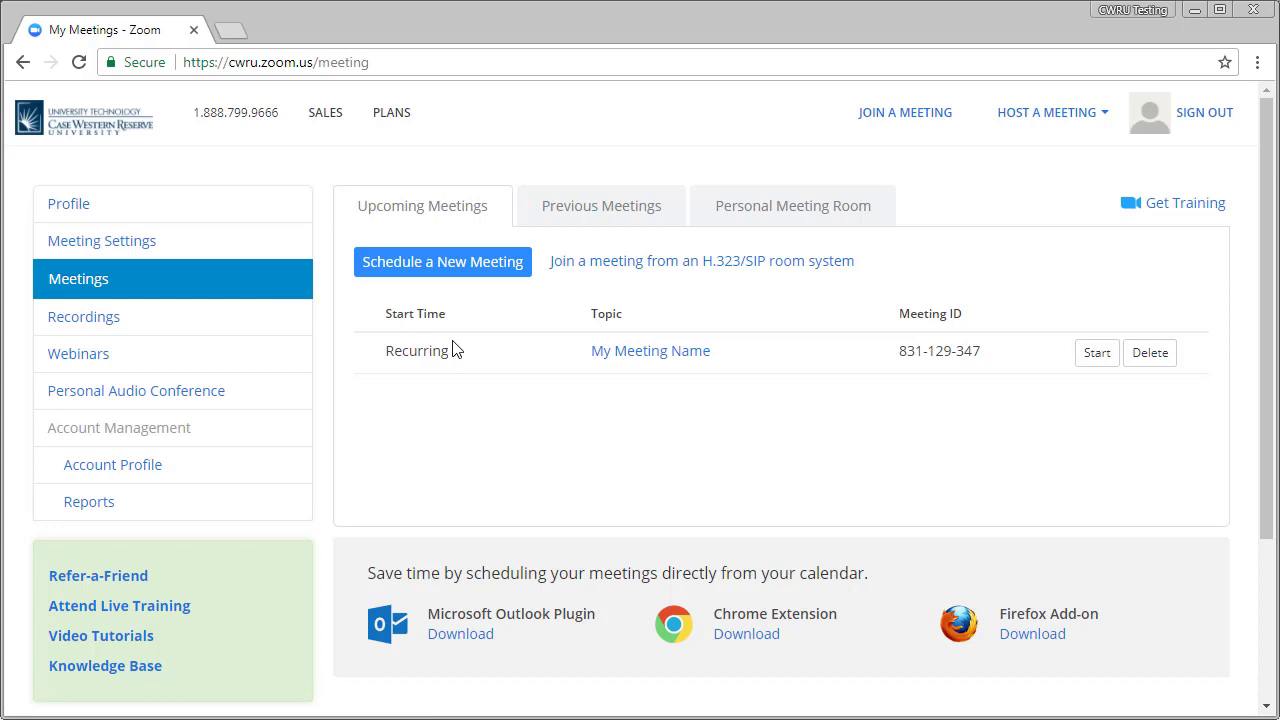
left_click(668, 355)
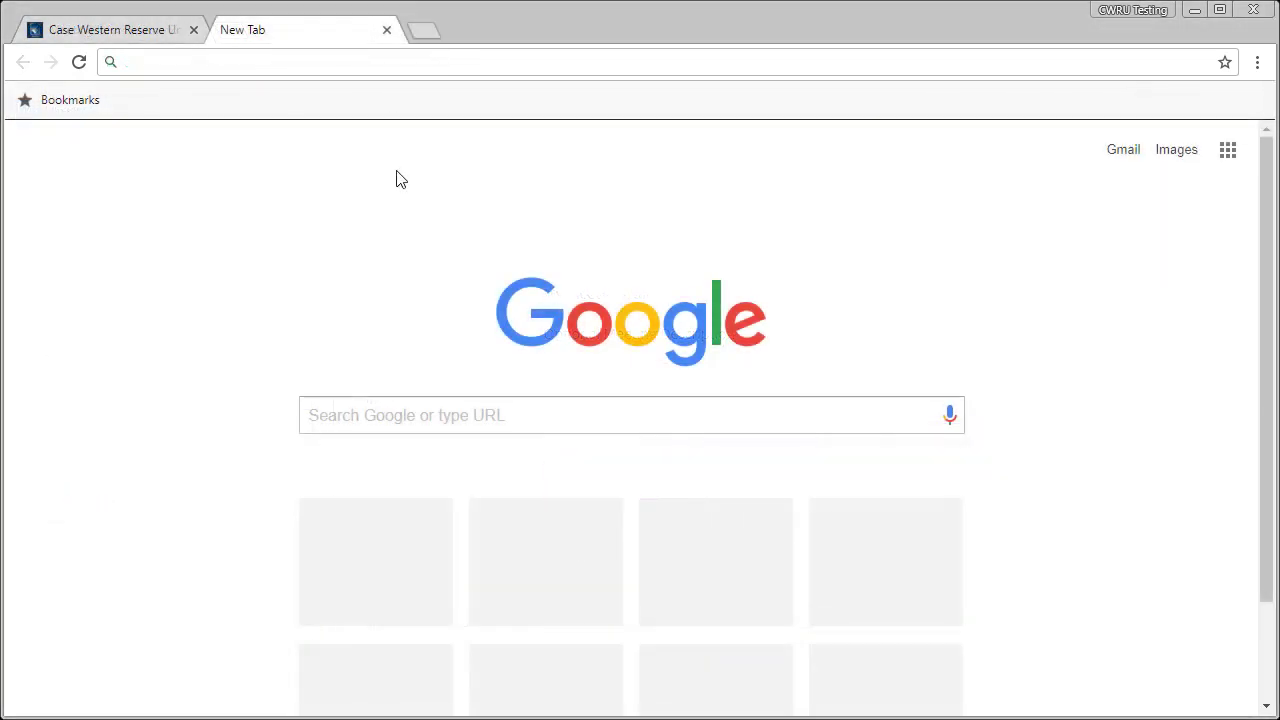
Step: Load the meeting's pasted join link, then save and run Zoom_launcher.exe
left_click(447, 68)
type("https://cwru.zoom.us/j/580867796")
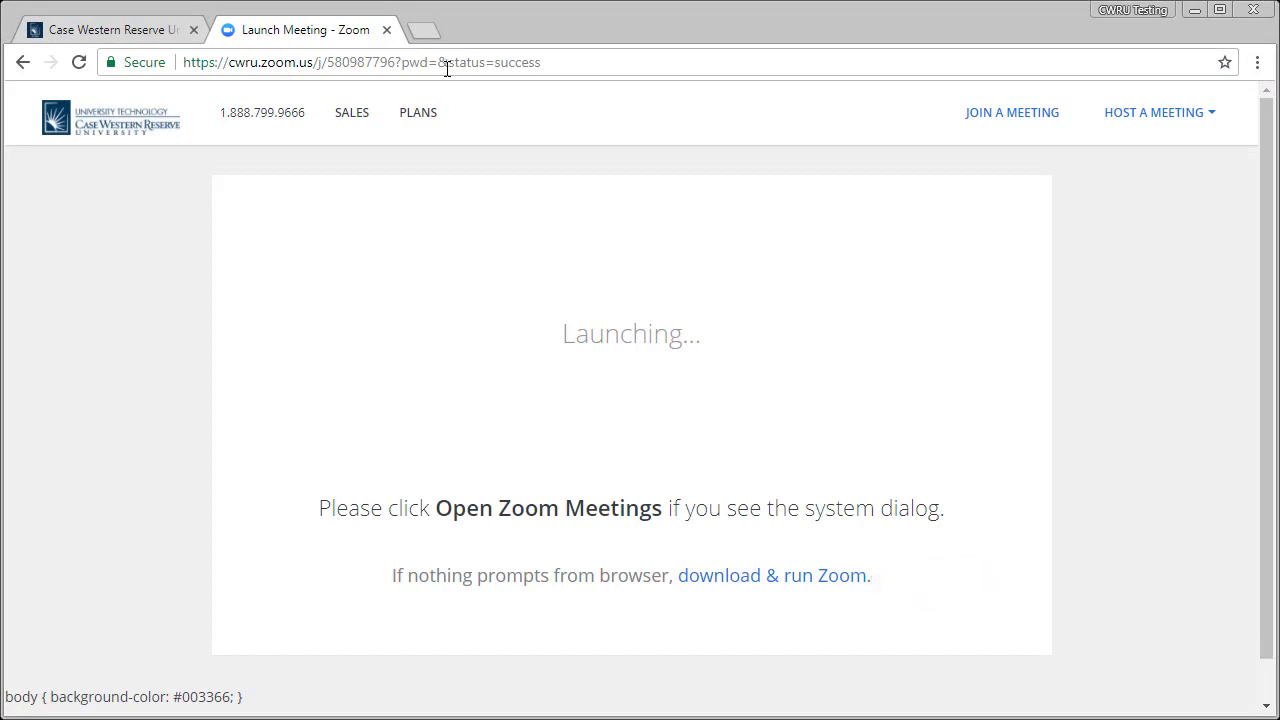
left_click(808, 580)
left_click(530, 478)
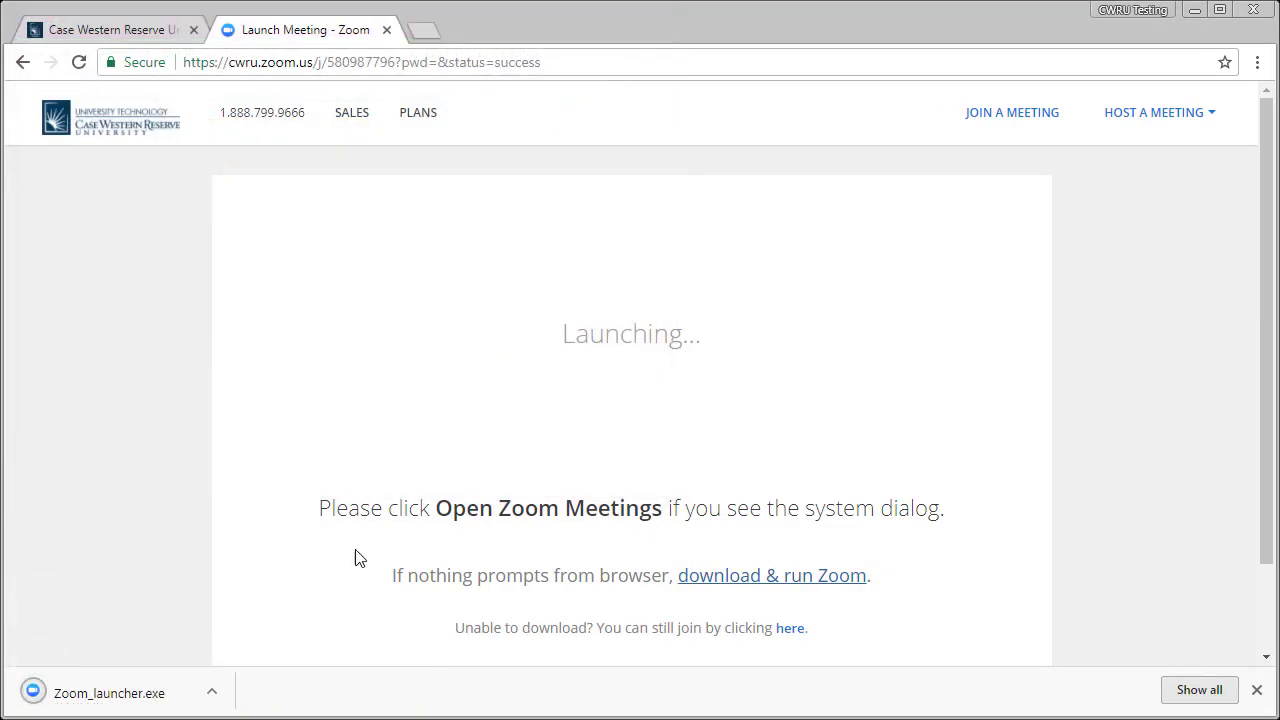
left_click(193, 686)
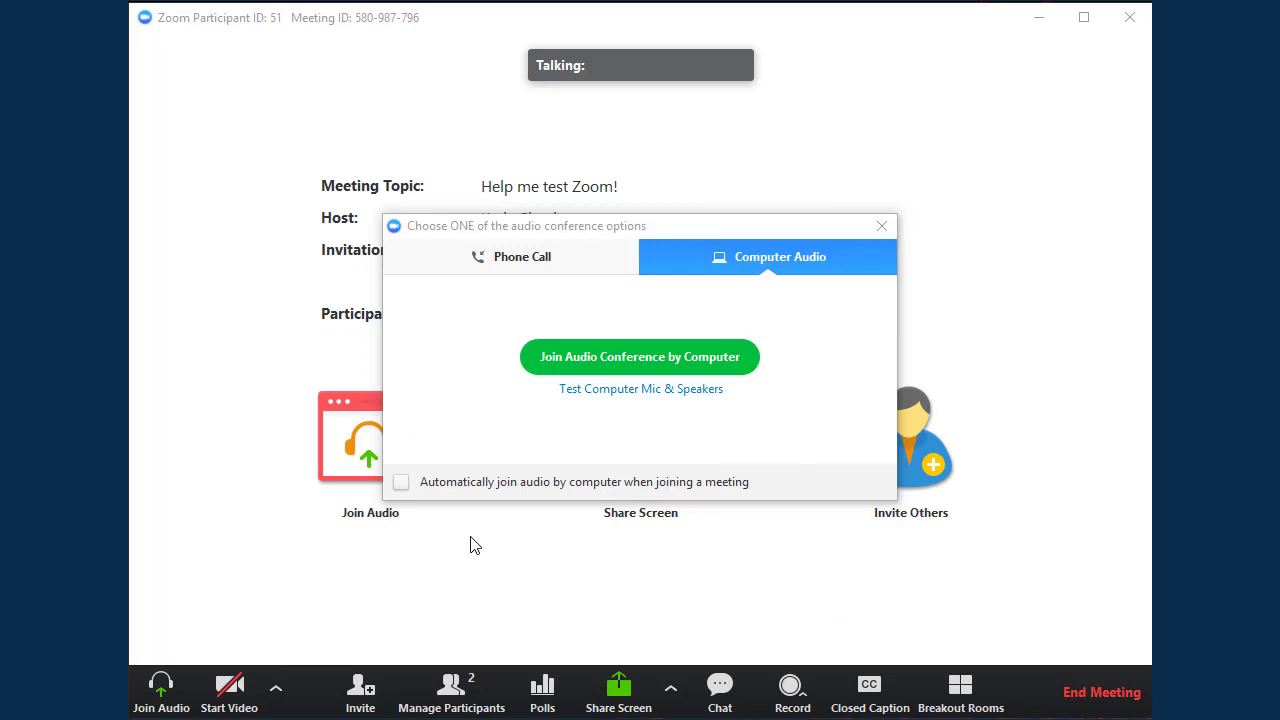
Step: Review the Phone Call dial-in options, then join the audio conference by computer
left_click(706, 322)
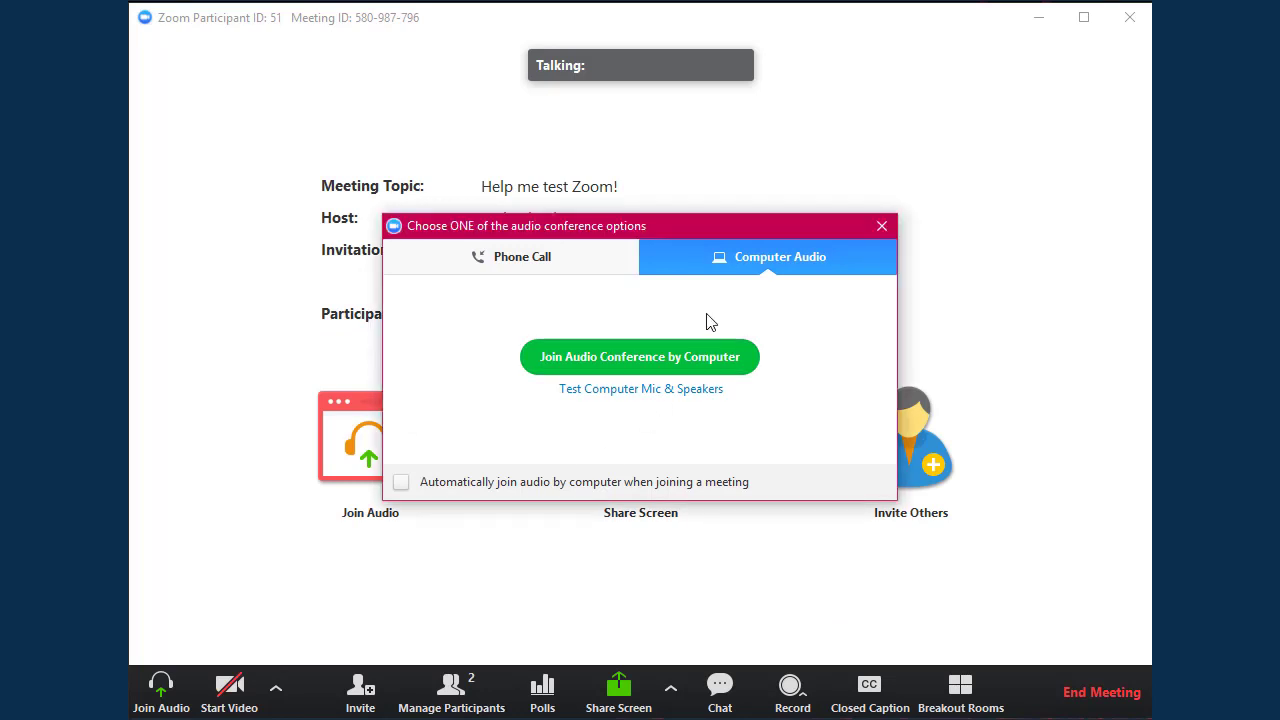
left_click(567, 261)
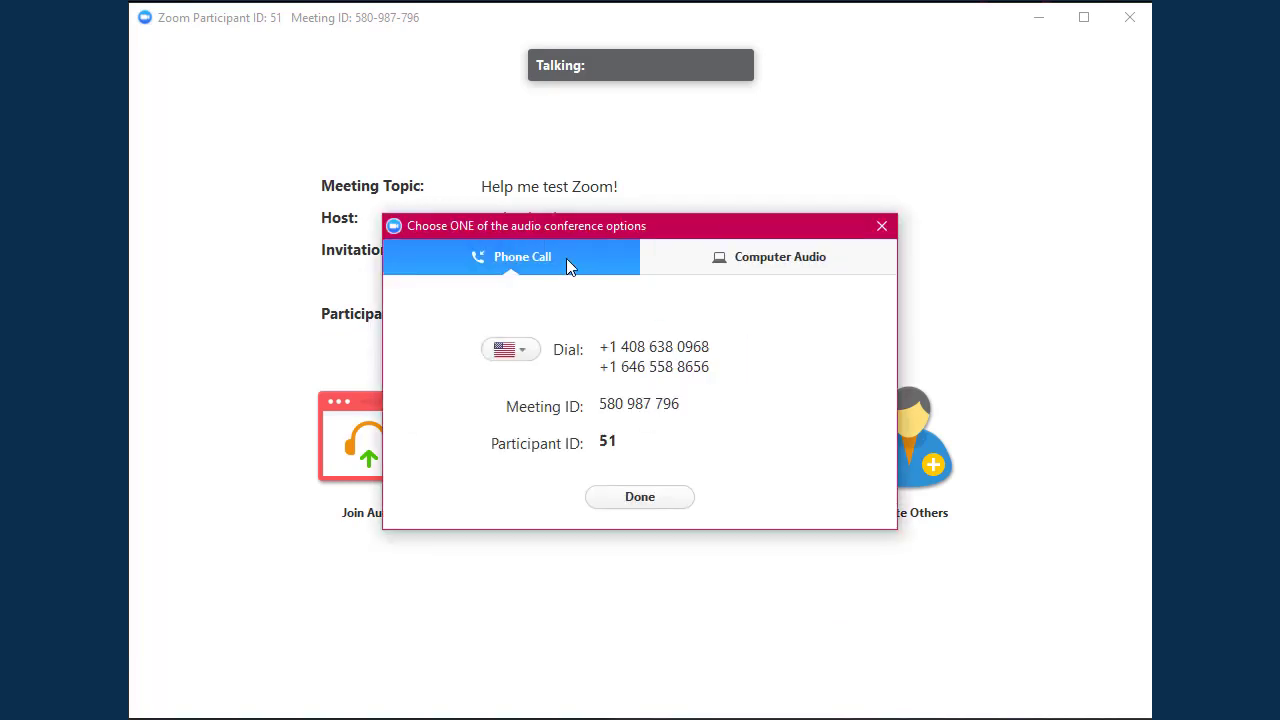
left_click(846, 262)
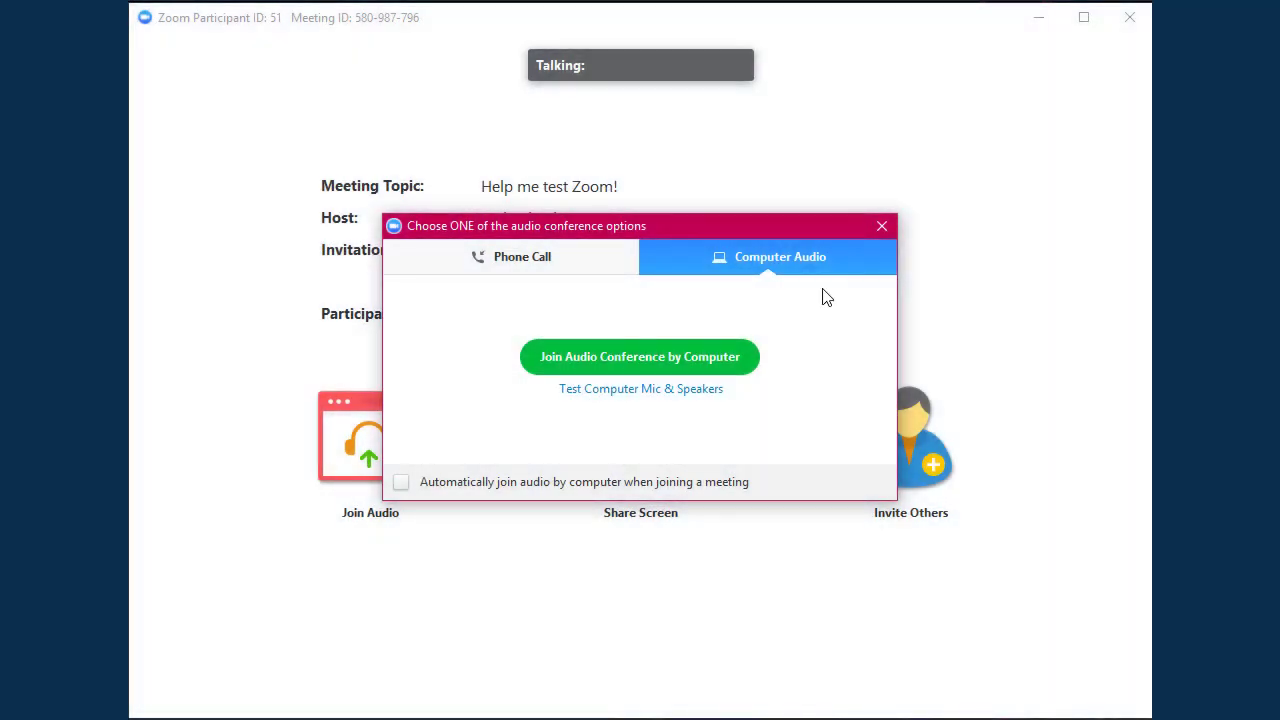
left_click(754, 357)
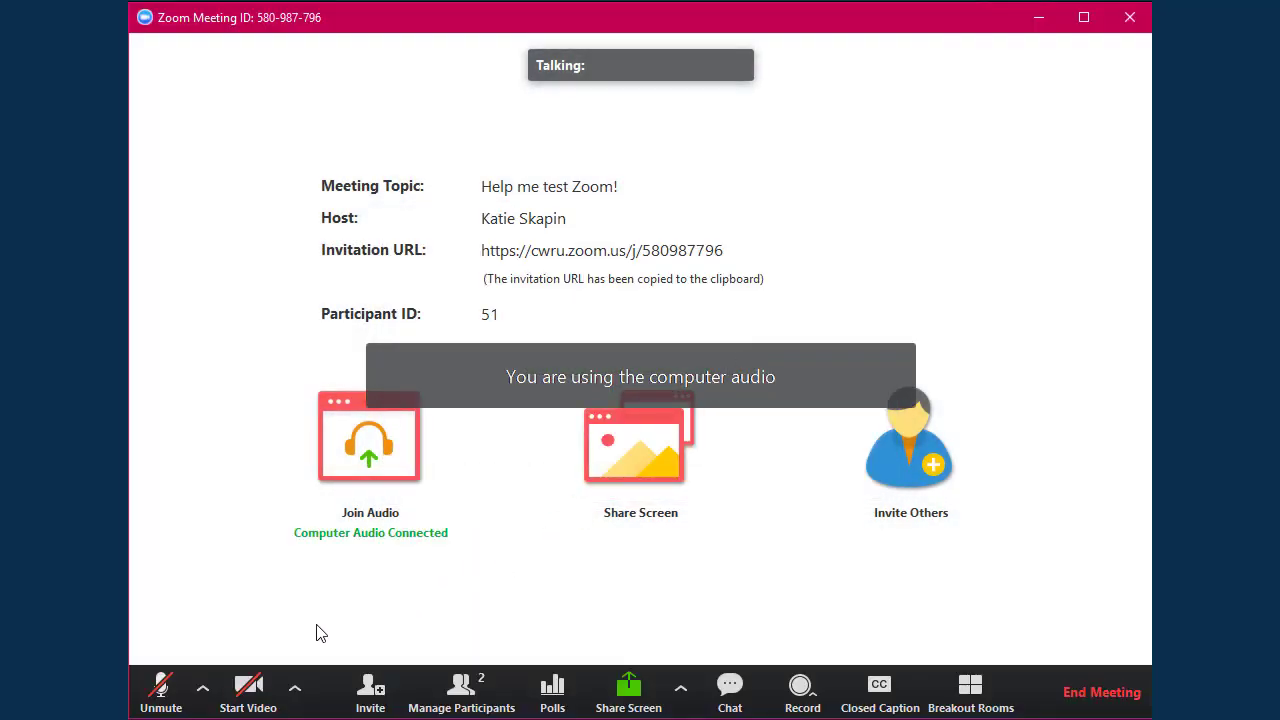
Step: Unmute and re-mute the microphone, then start the webcam video
left_click(172, 700)
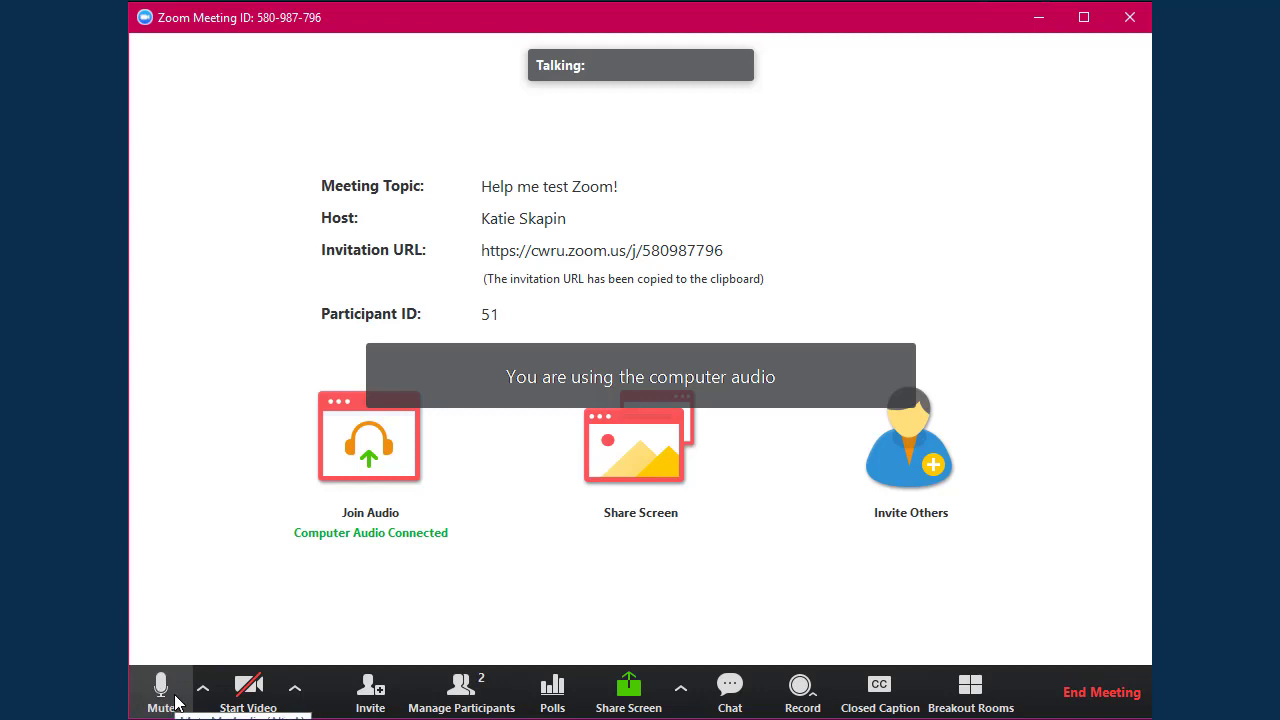
left_click(175, 703)
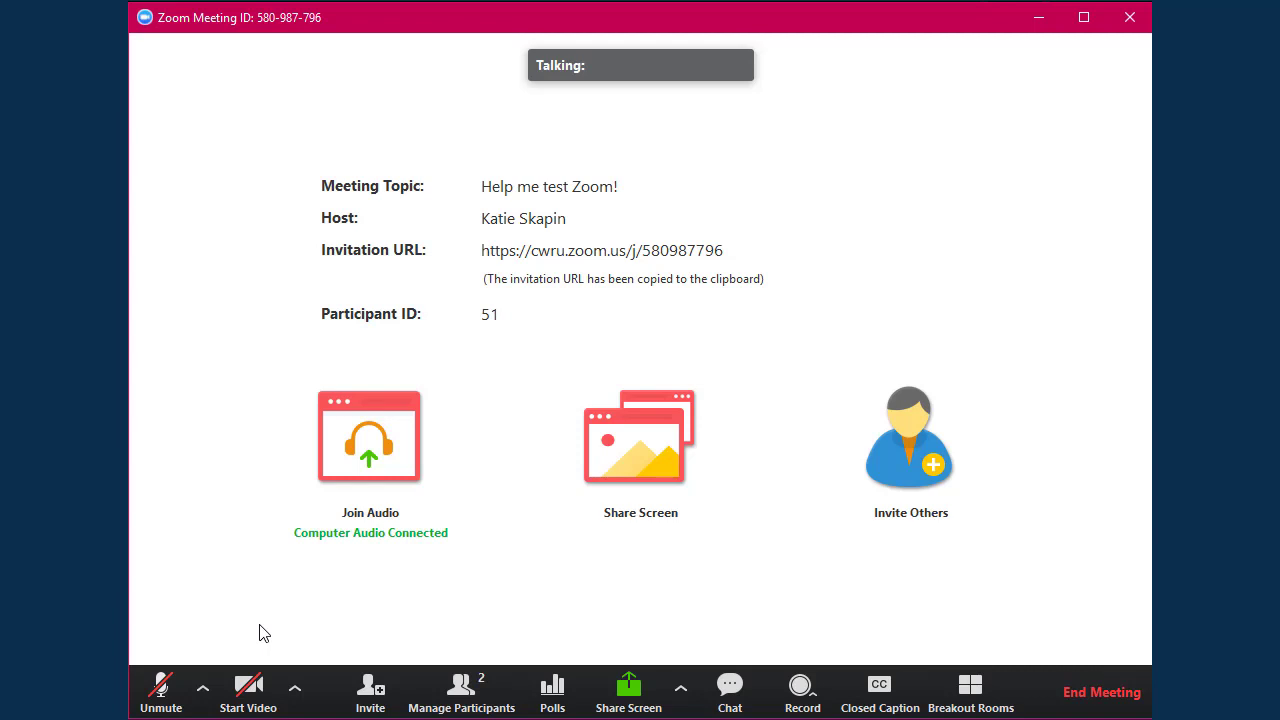
left_click(249, 687)
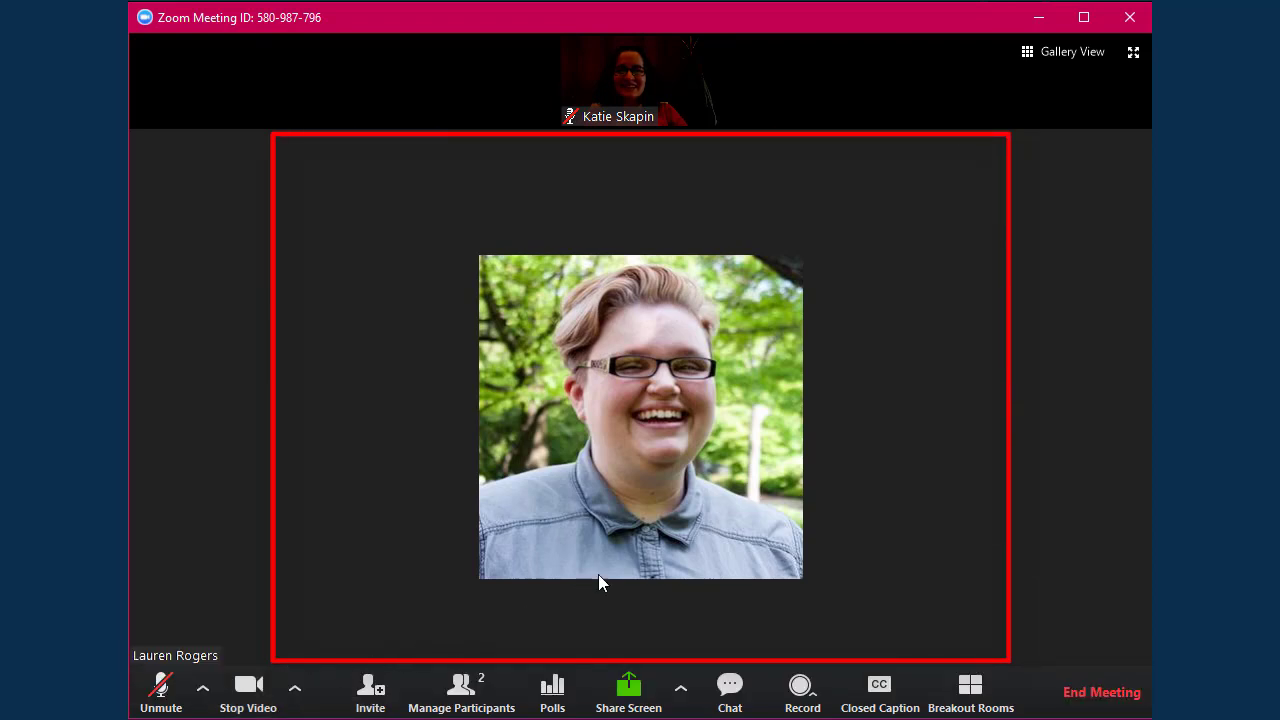
Step: Switch to Gallery View and show the Participants panel
left_click(1087, 57)
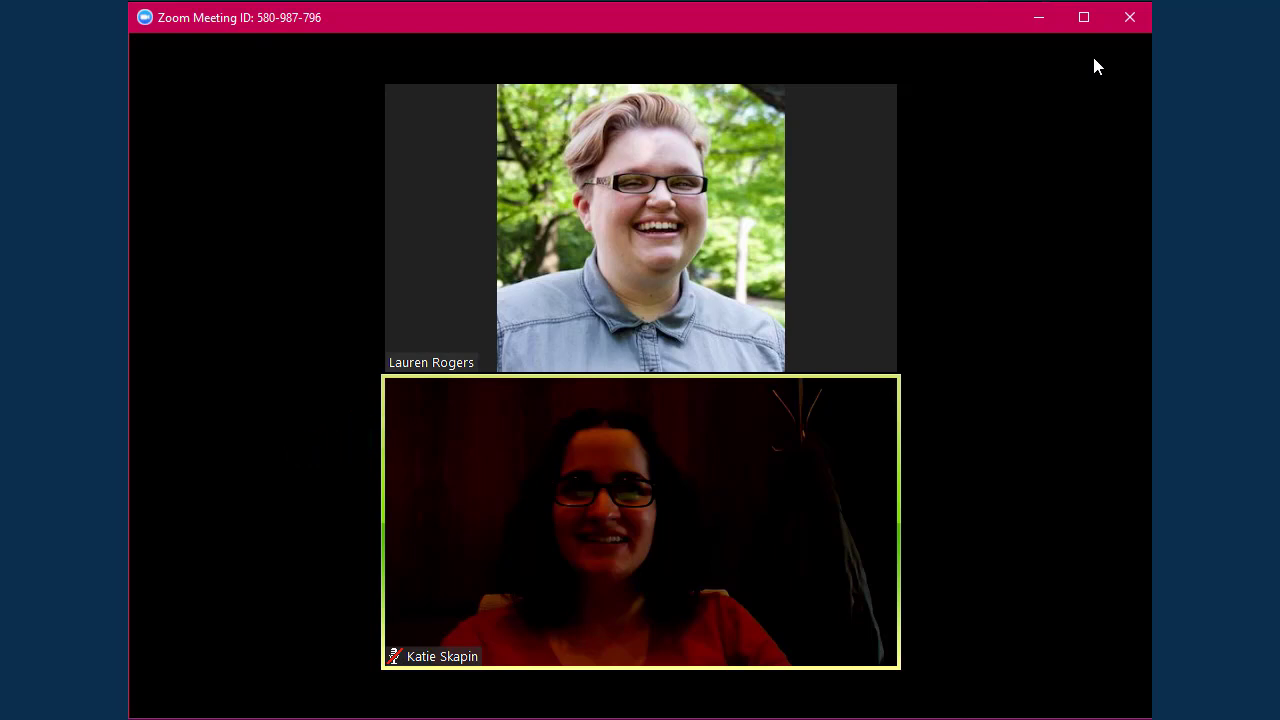
mouse_move(1123, 57)
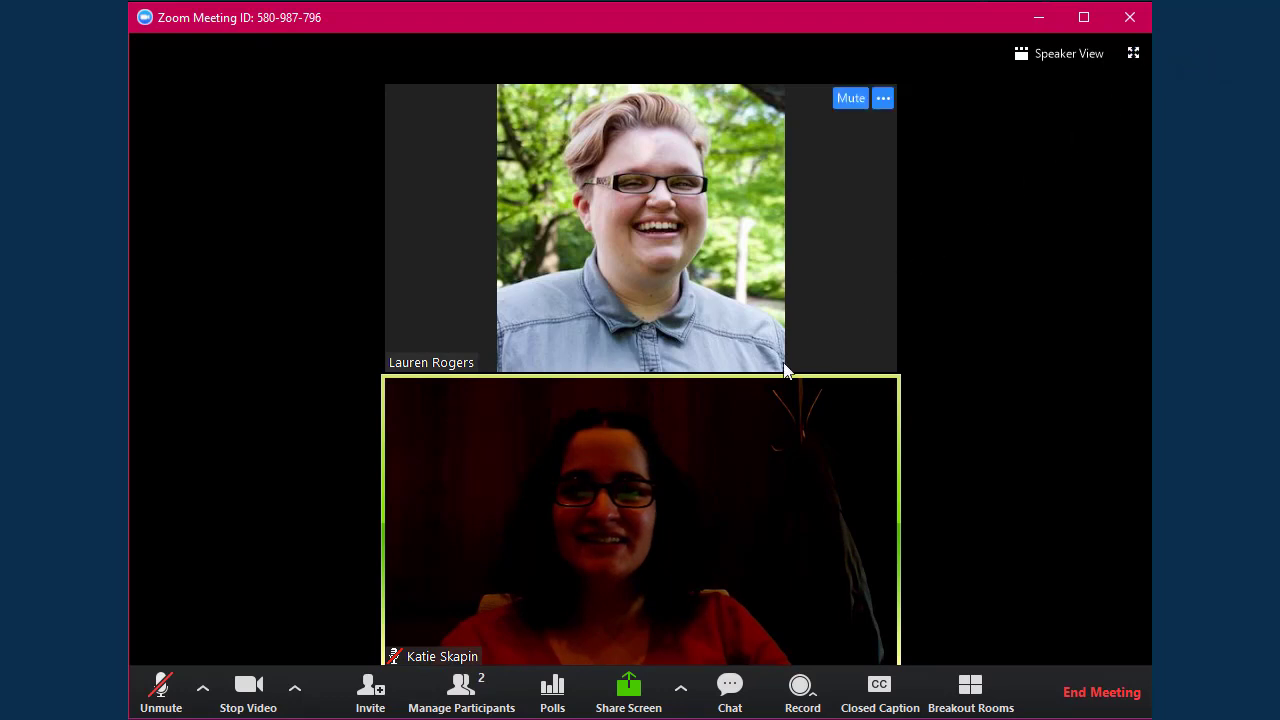
left_click(483, 703)
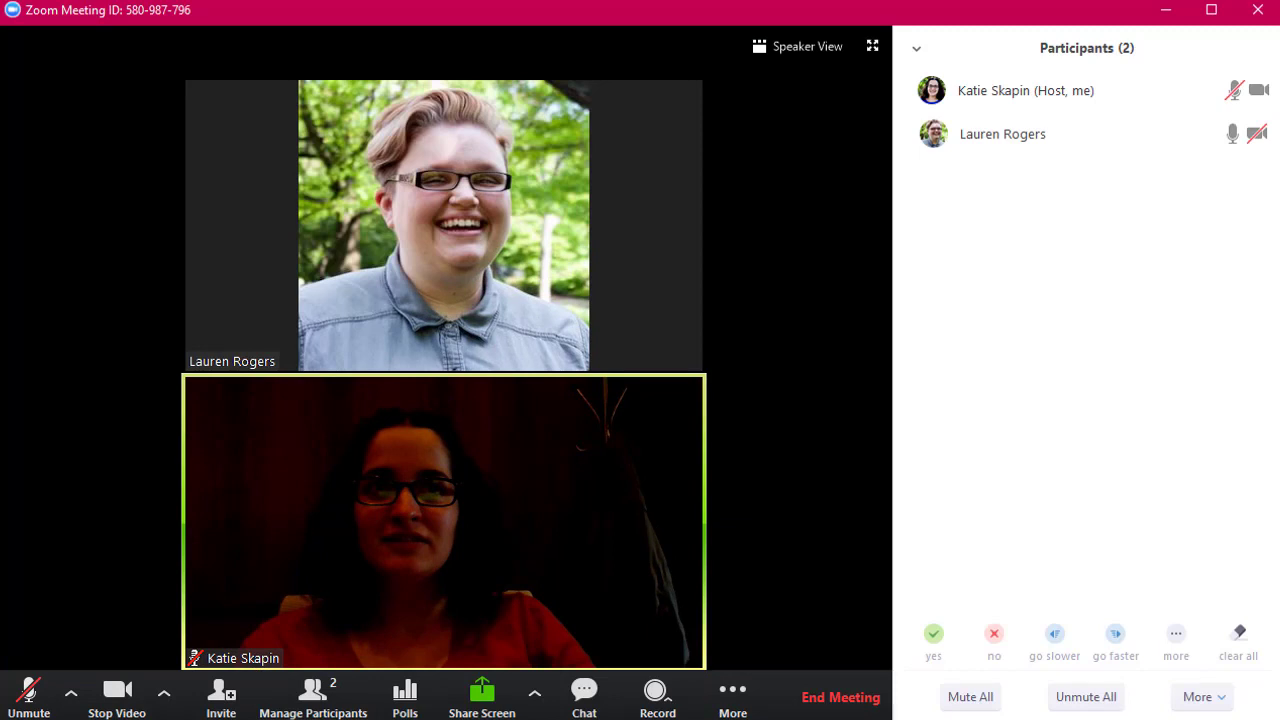
Step: Mute the guest participant, unmute her, and mute her again
left_click(1175, 143)
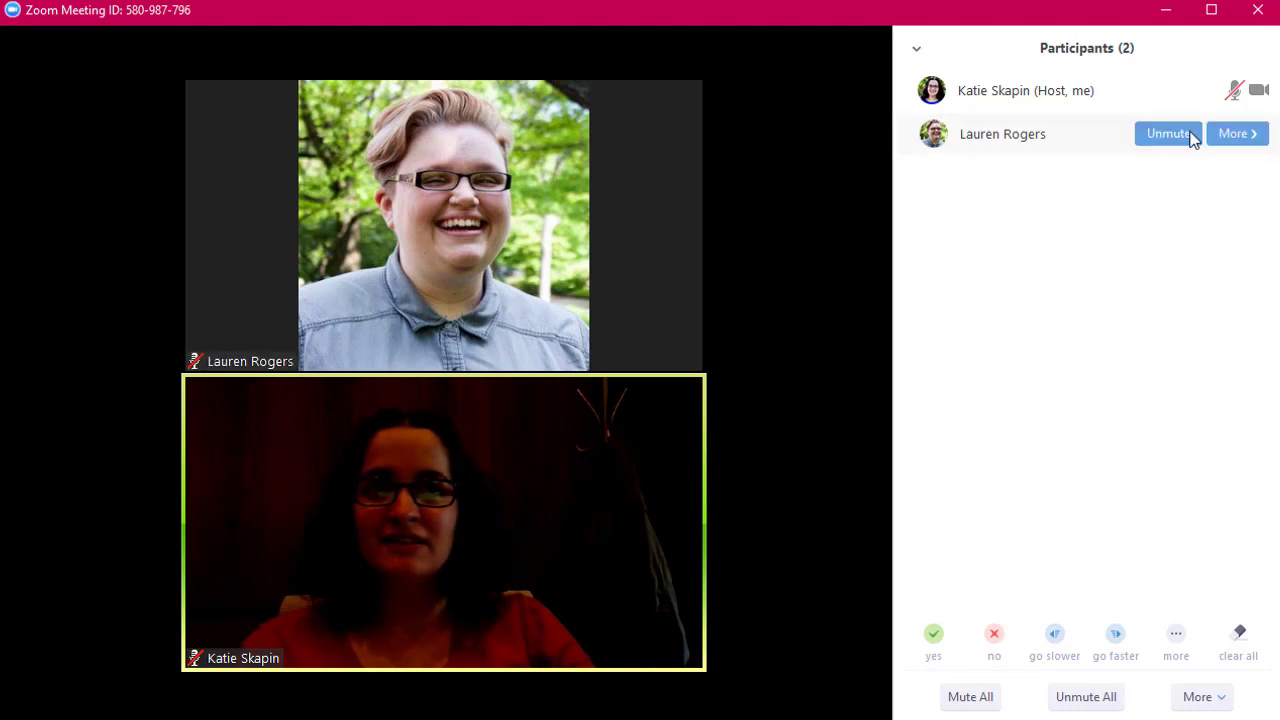
left_click(1192, 139)
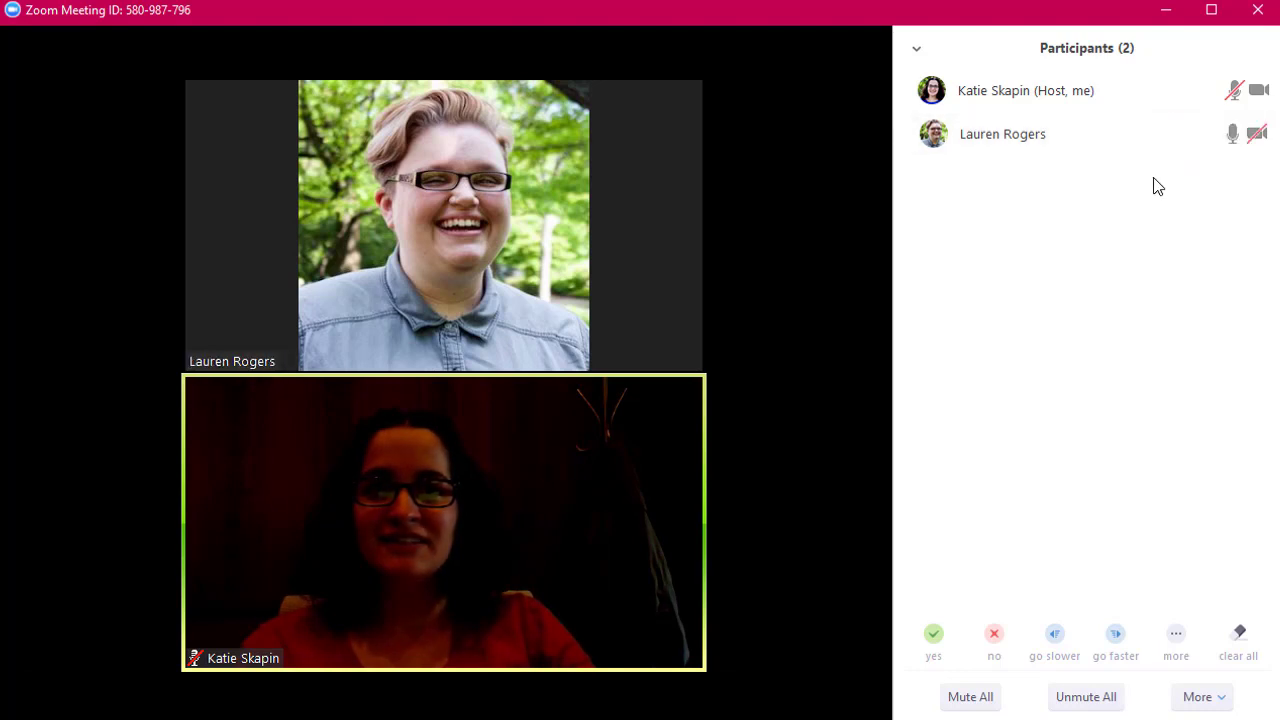
left_click(1186, 145)
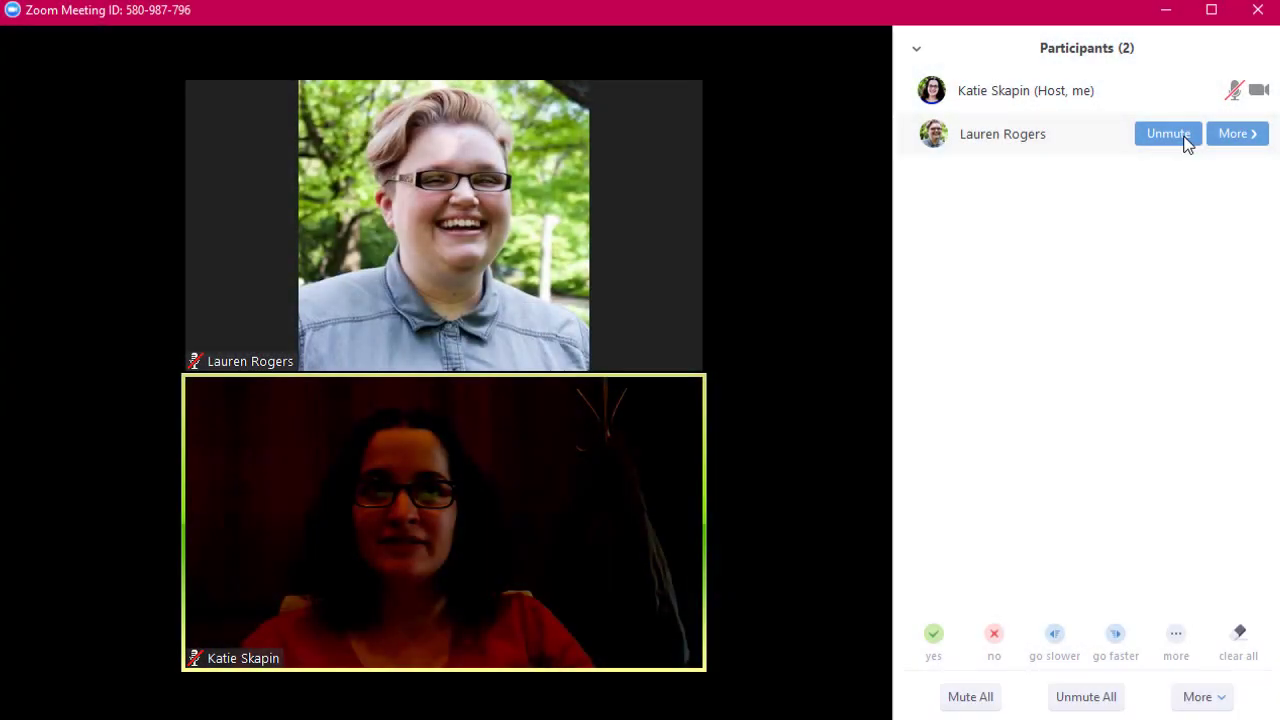
Step: Make the guest a co-host via More > Make Co-Host and confirm with Yes
left_click(1250, 135)
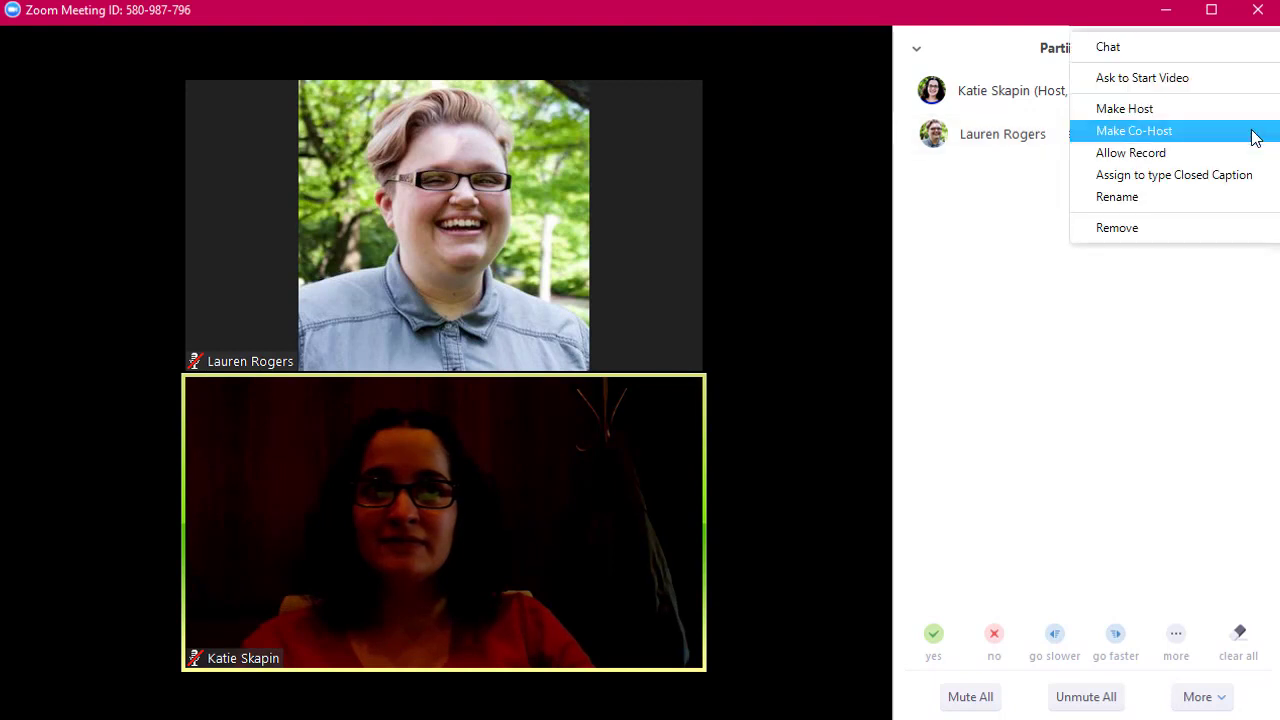
left_click(1252, 131)
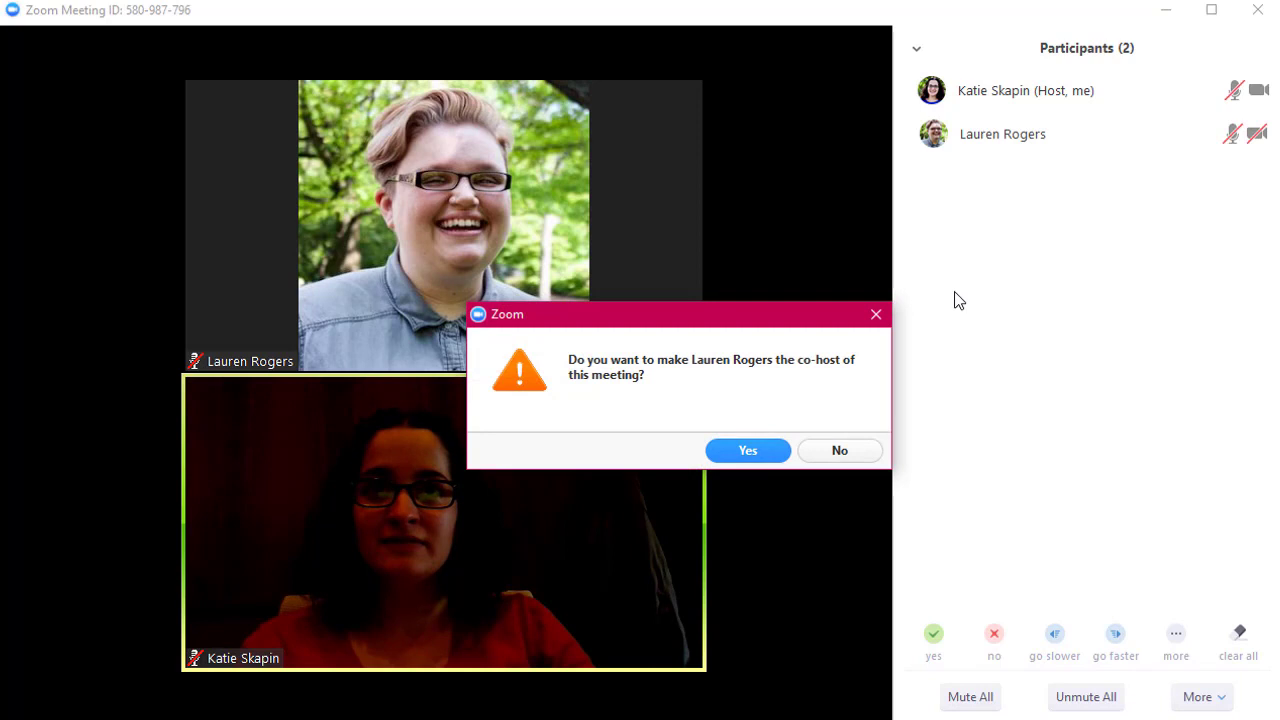
left_click(770, 452)
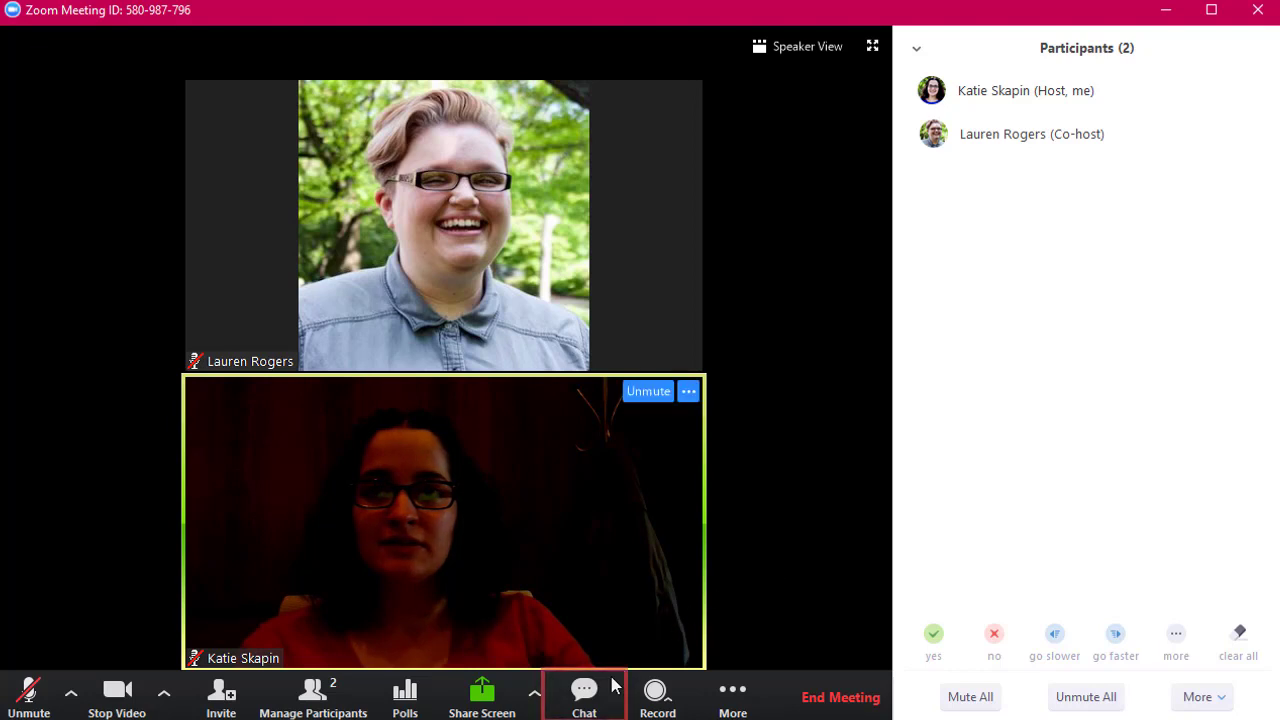
Step: Send 'Hello!' to Everyone in the meeting chat
left_click(584, 695)
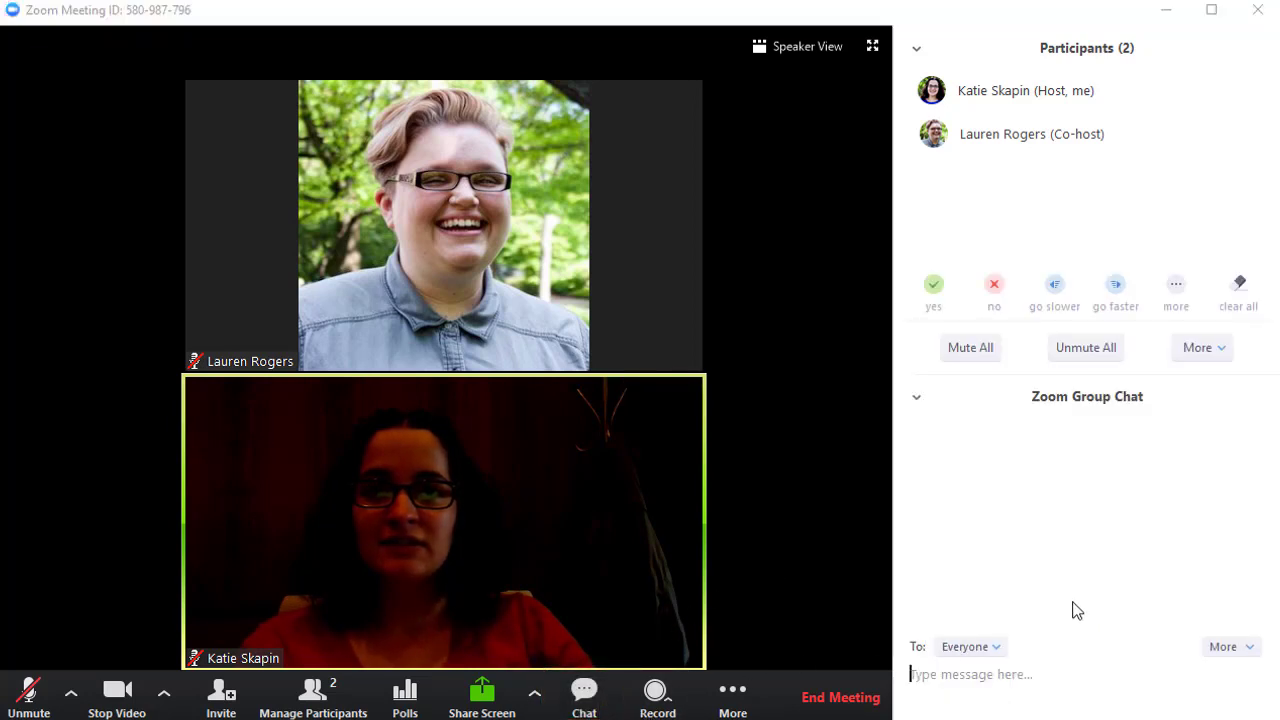
type("He")
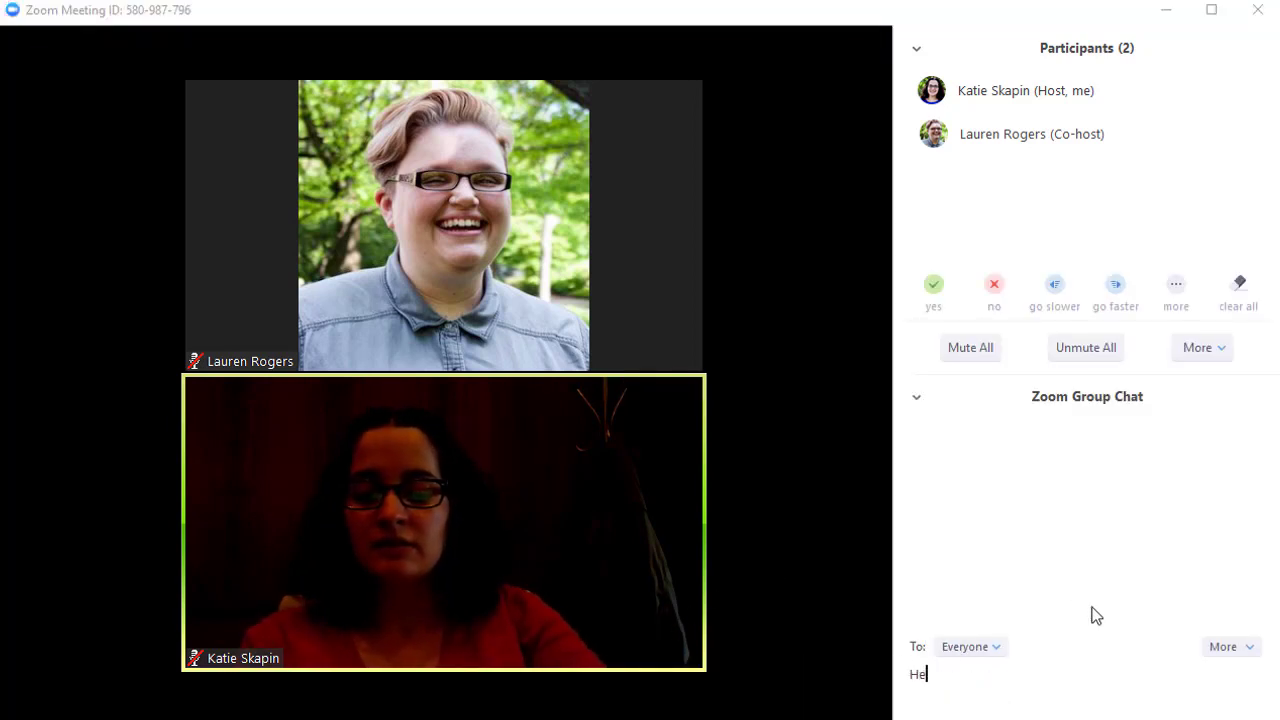
type("llo!")
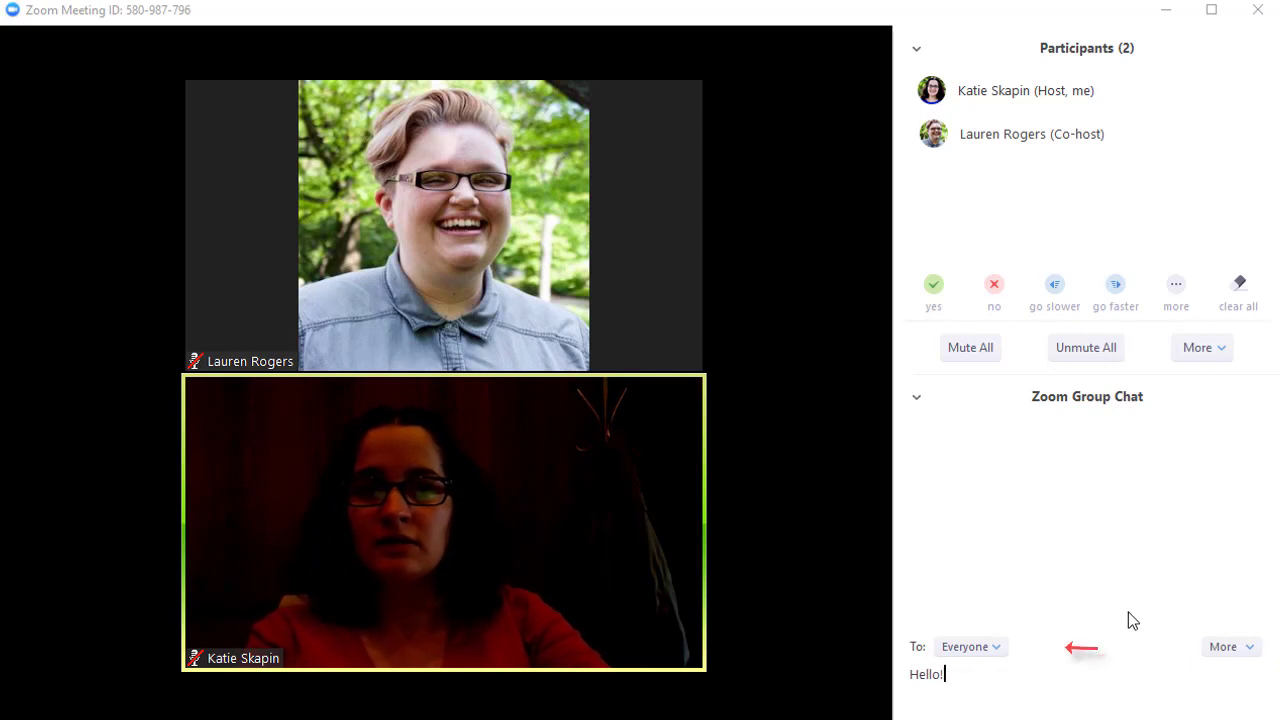
key("Return")
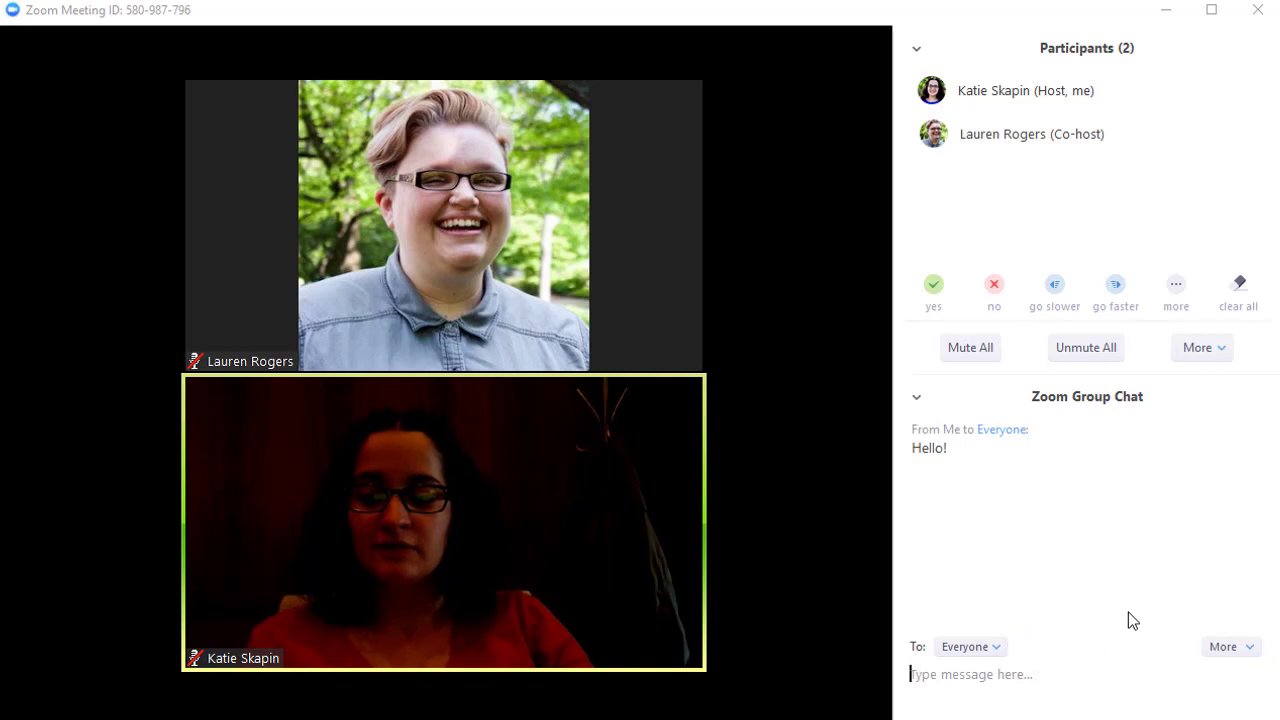
mouse_move(748, 640)
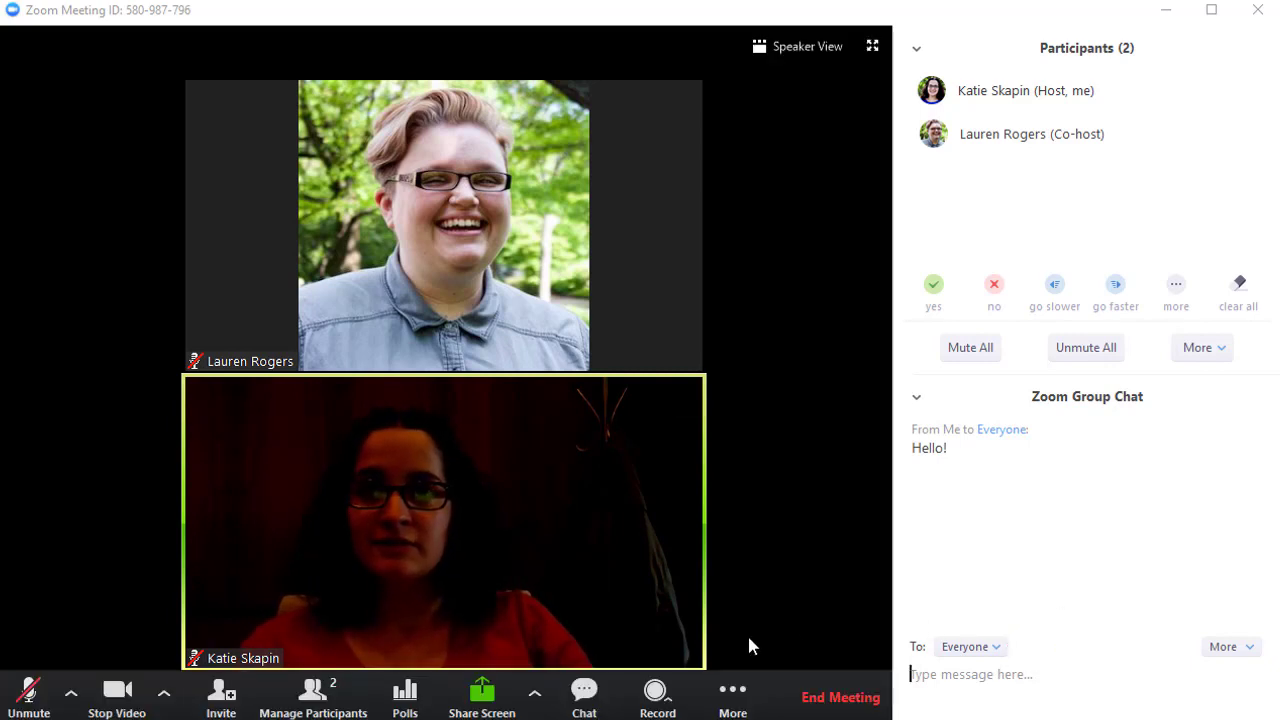
Step: Share the Untitled - Notepad window, then stop the share
left_click(500, 706)
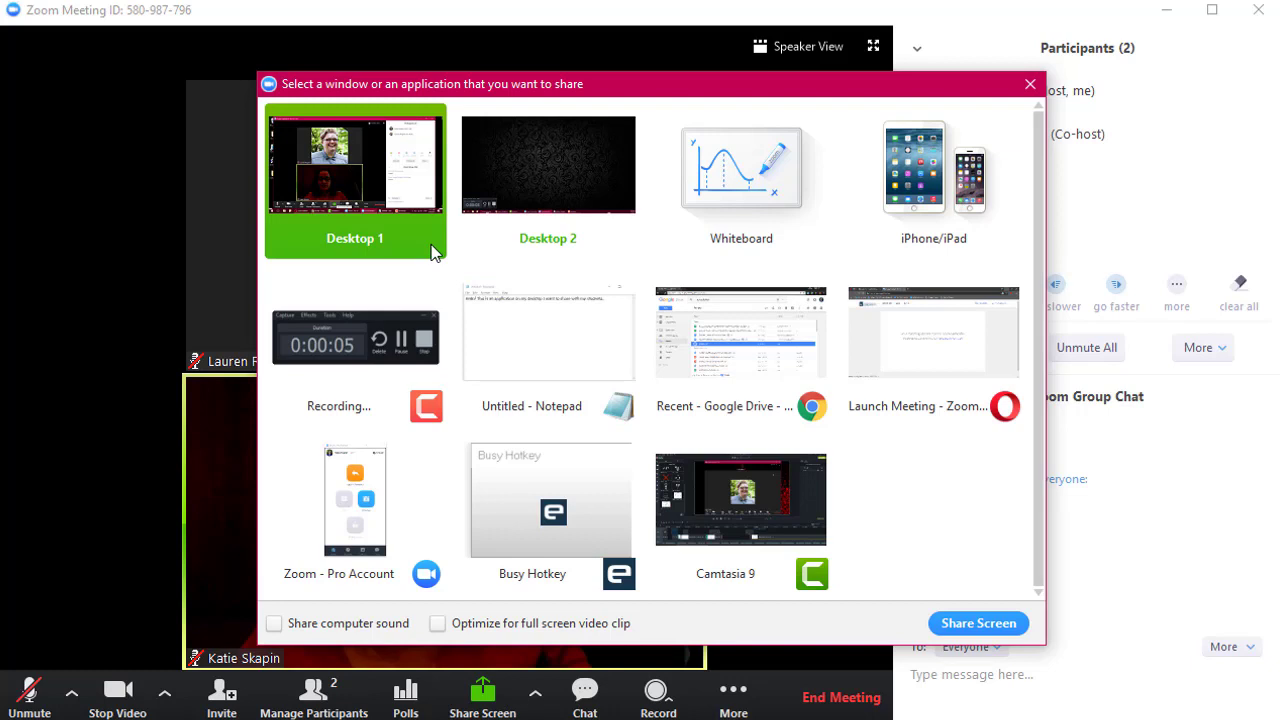
left_click(548, 333)
left_click(934, 623)
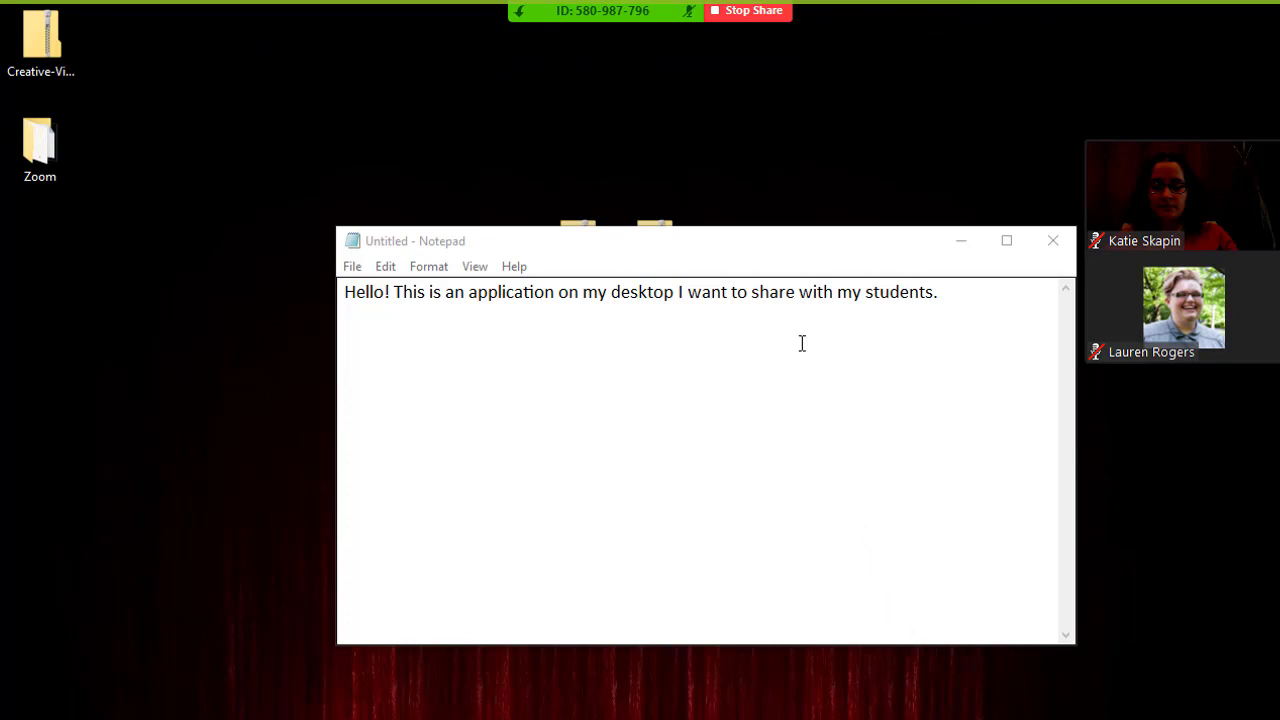
mouse_move(697, 18)
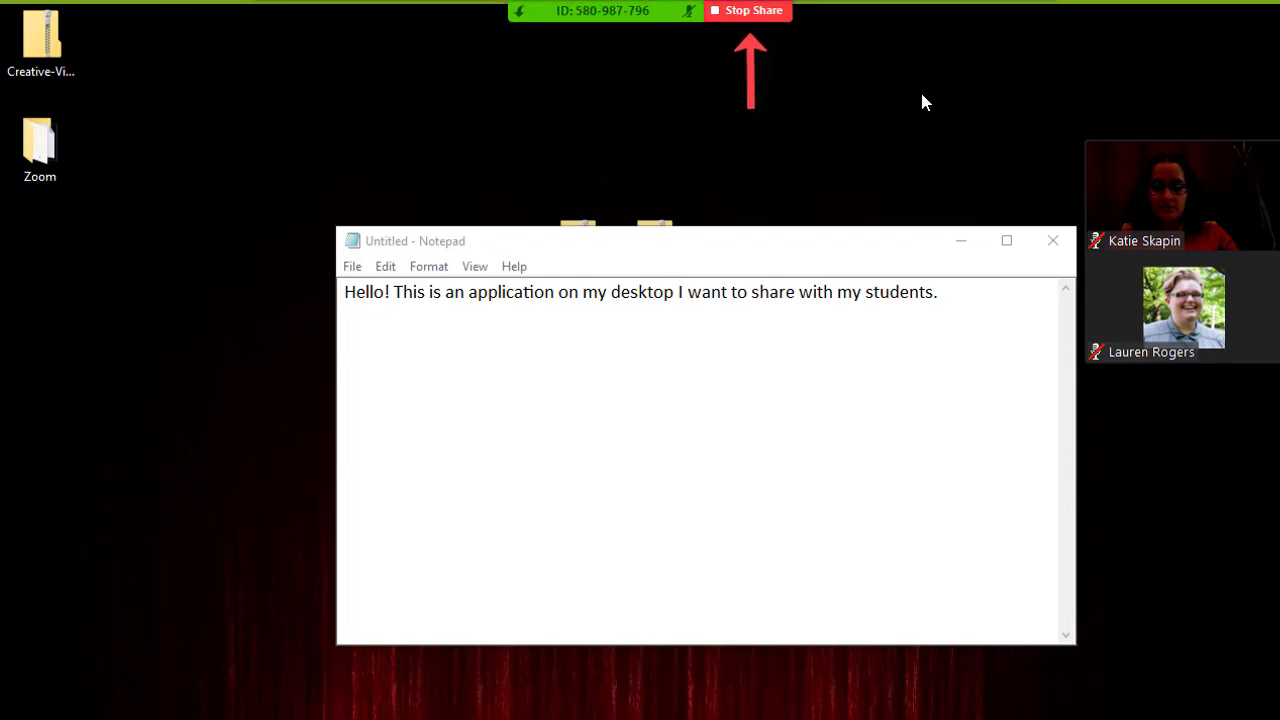
left_click(784, 14)
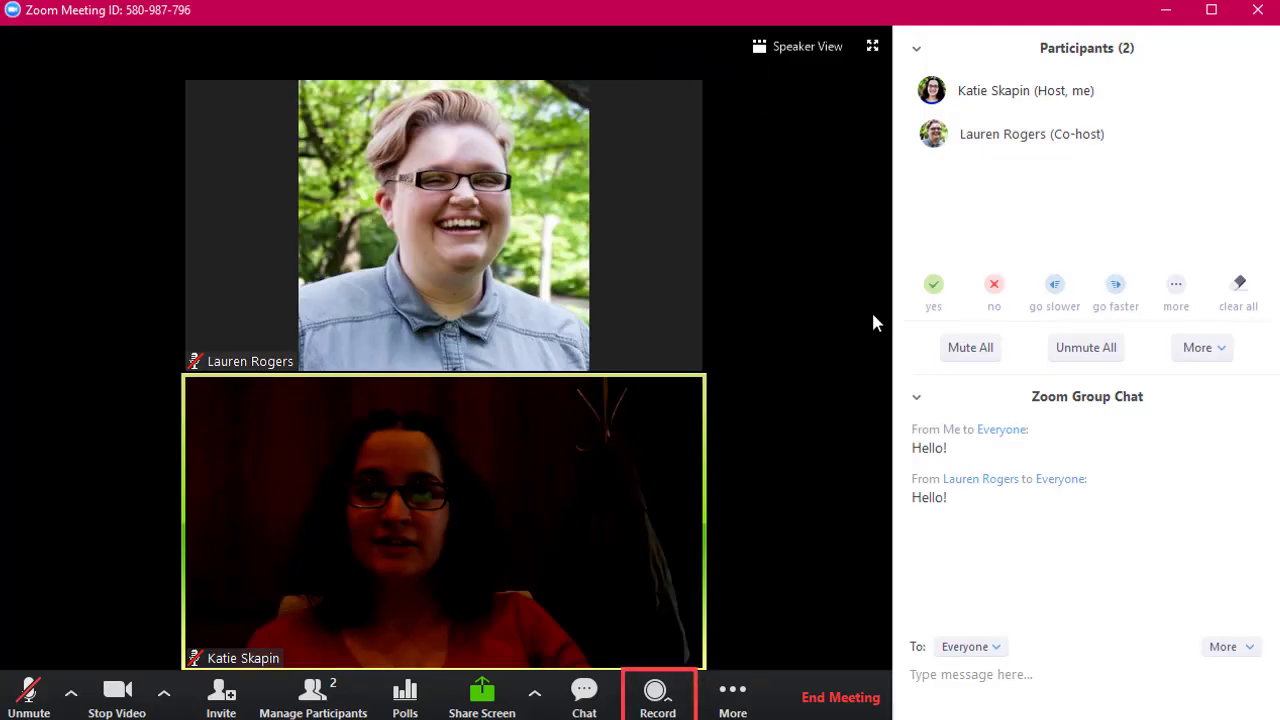
Step: Open the Record menu to show the on-this-computer and cloud recording options
left_click(657, 692)
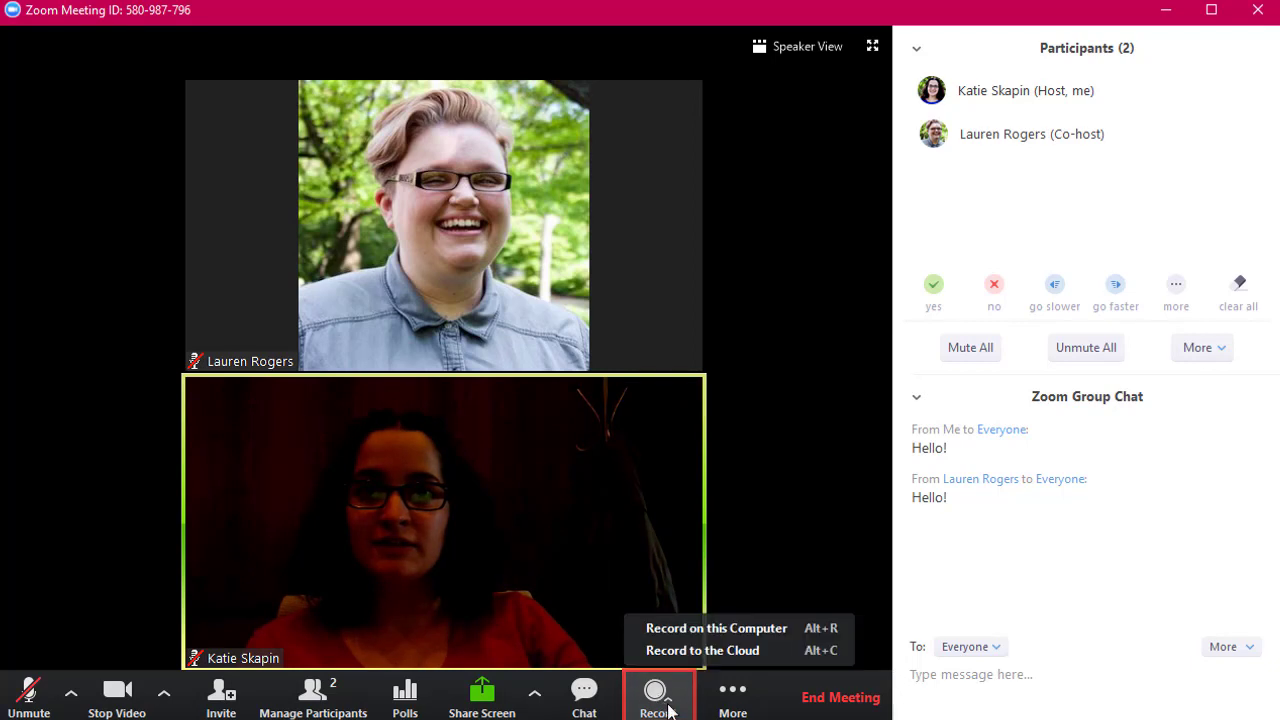